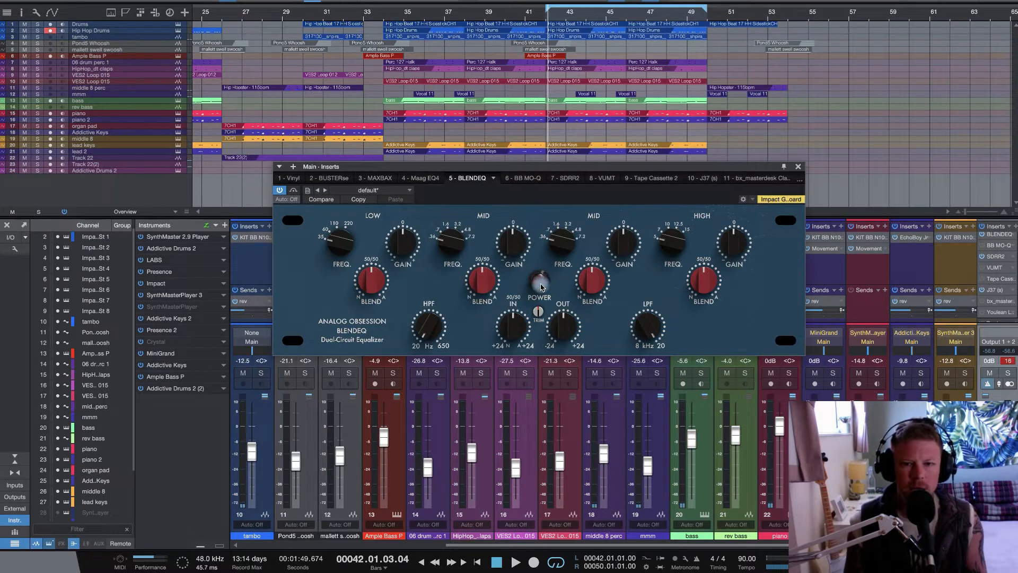
- Try the second mid band's Blend at 100 % and return it to 50 %
mouse_move(483, 289)
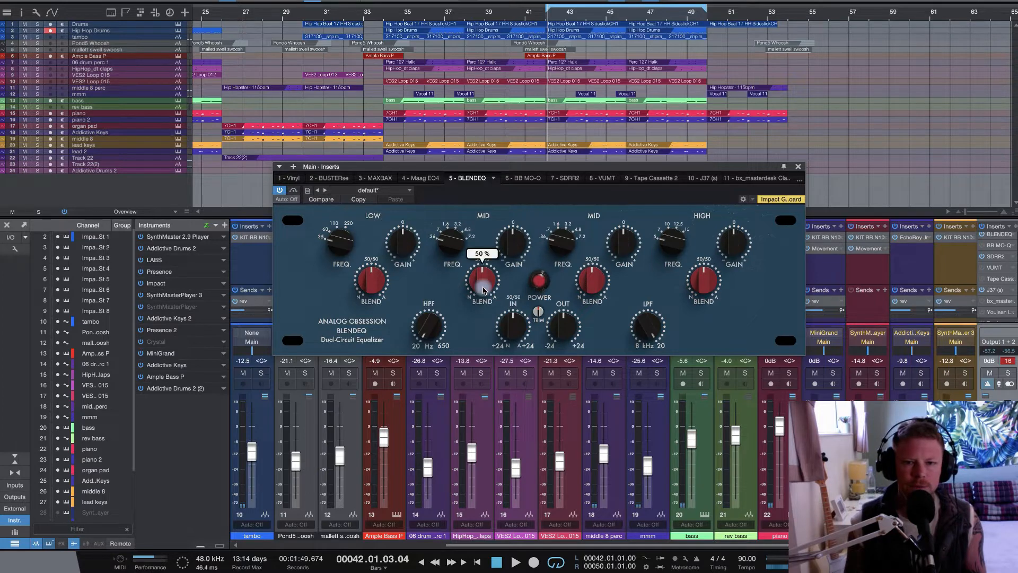
mouse_move(603, 292)
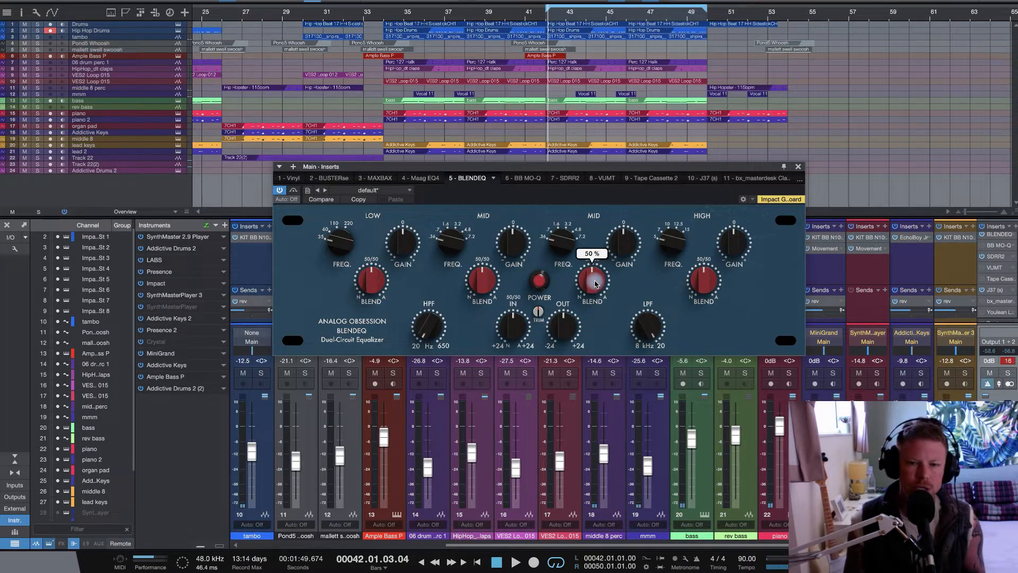
drag(592, 287, 582, 209)
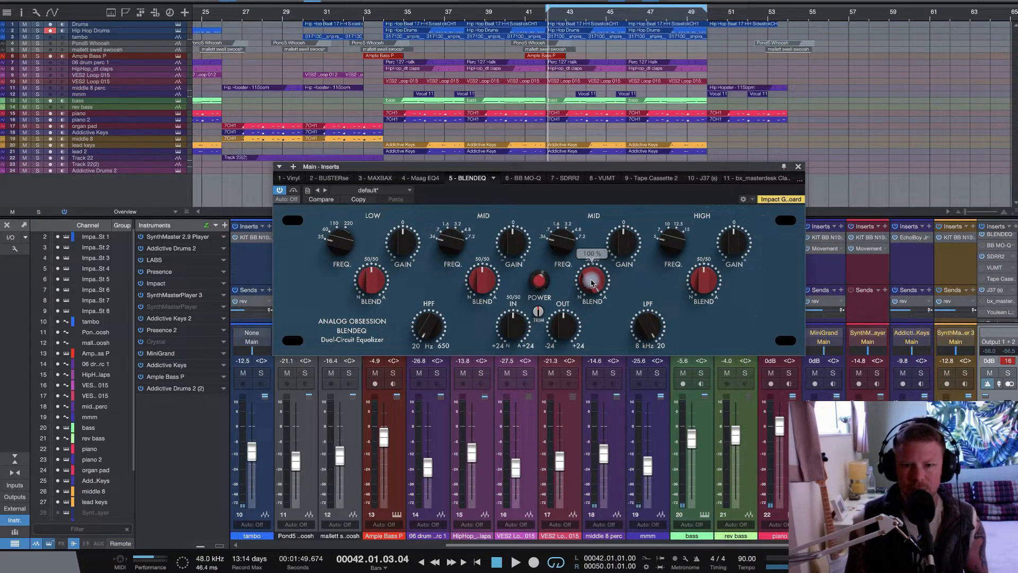
- Sweep the input Blend control through its range and return it to the midpoint
click(571, 332)
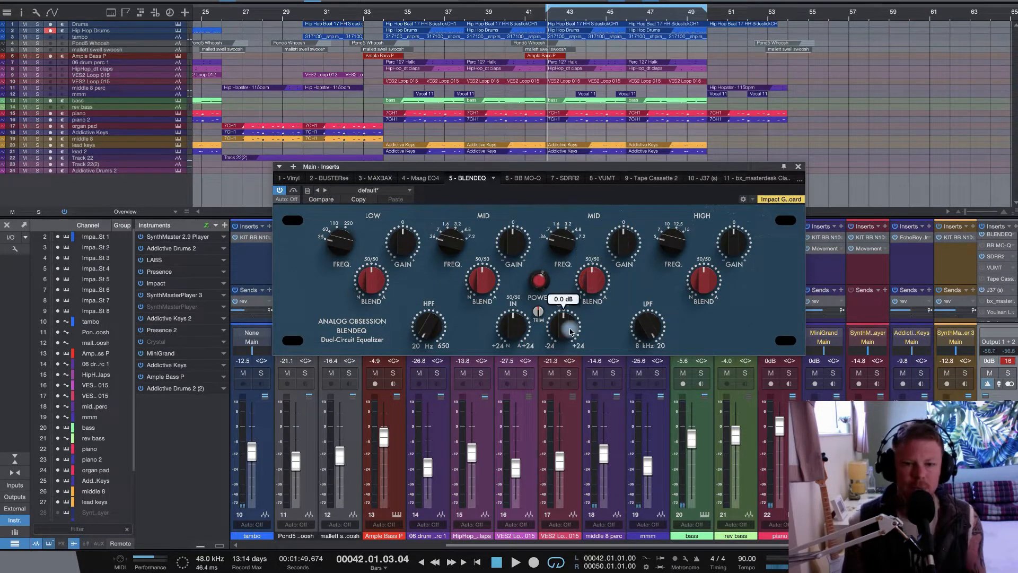
mouse_move(564, 336)
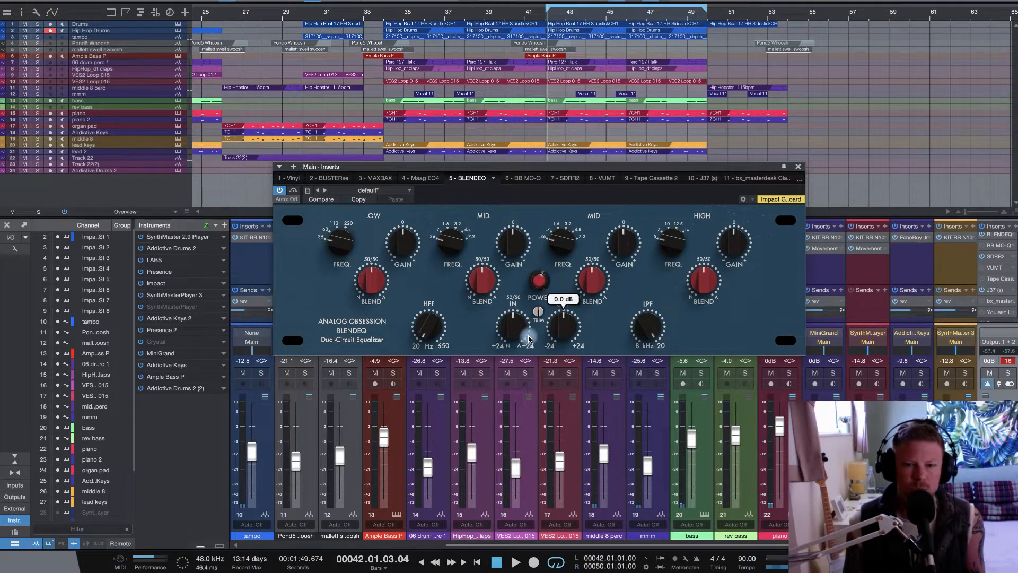
mouse_move(515, 331)
mouse_move(511, 363)
mouse_down()
mouse_move(509, 389)
mouse_move(502, 352)
mouse_up()
drag(506, 293, 502, 317)
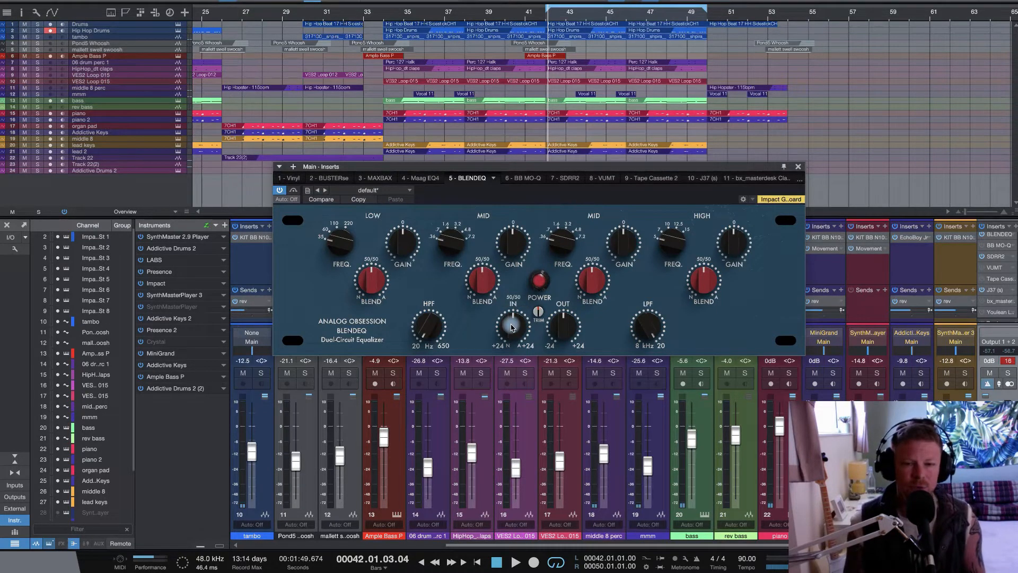
- Turn on Blend Link and set the linked band Blend controls to 51 %
mouse_move(435, 338)
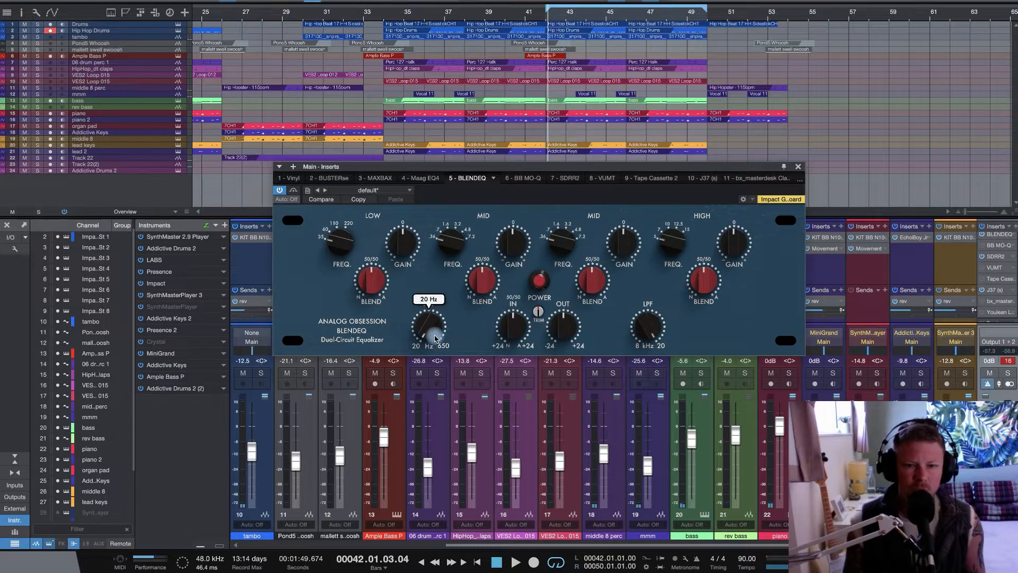
mouse_move(665, 344)
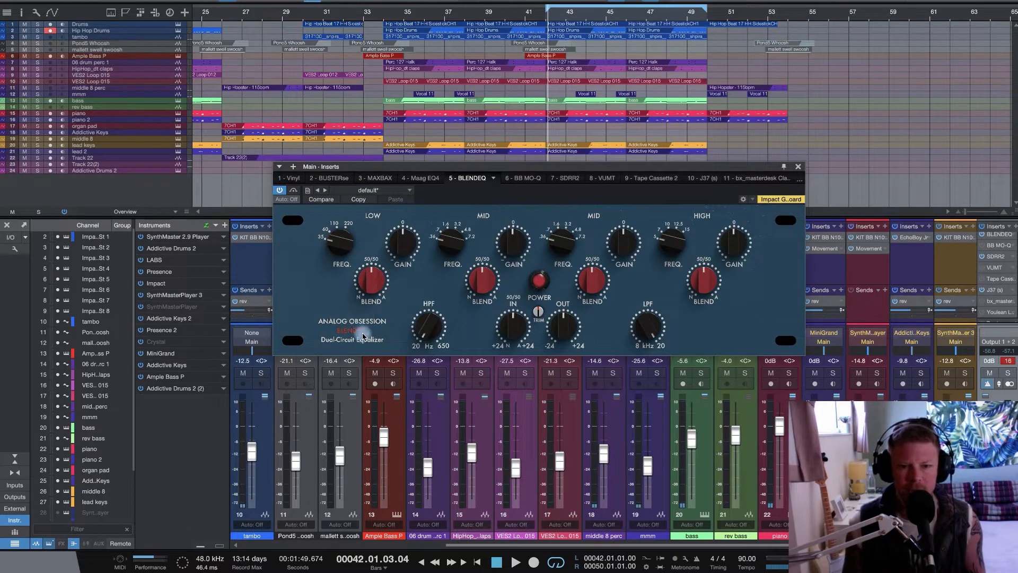
click(364, 334)
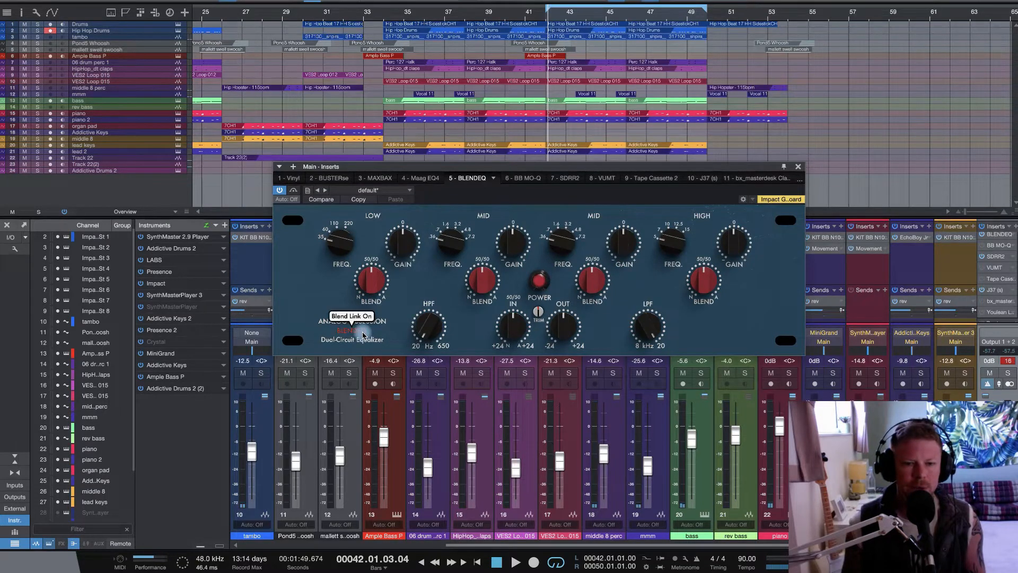
click(364, 334)
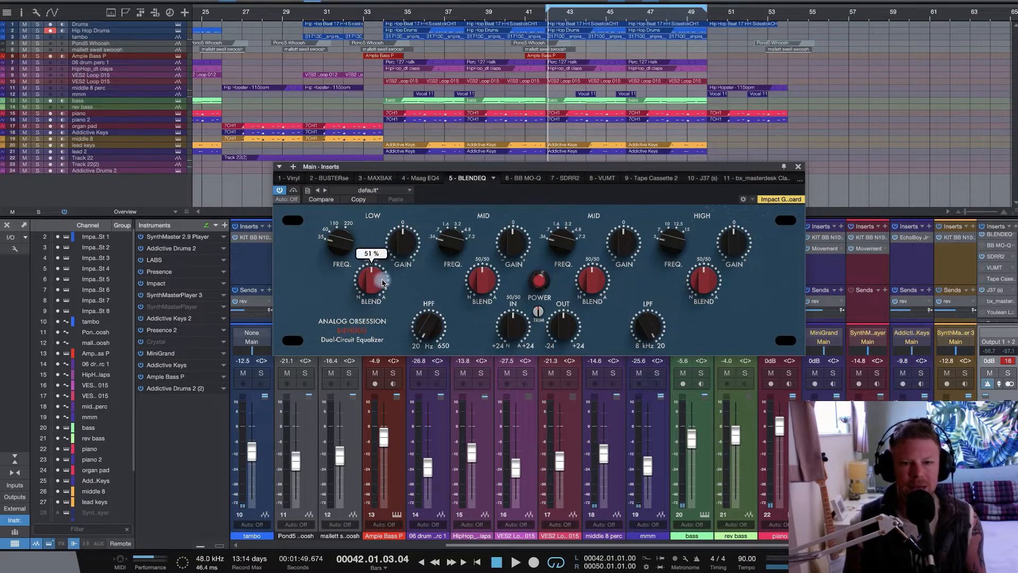
mouse_move(374, 289)
mouse_down()
mouse_move(371, 332)
mouse_move(366, 256)
mouse_move(367, 285)
mouse_up()
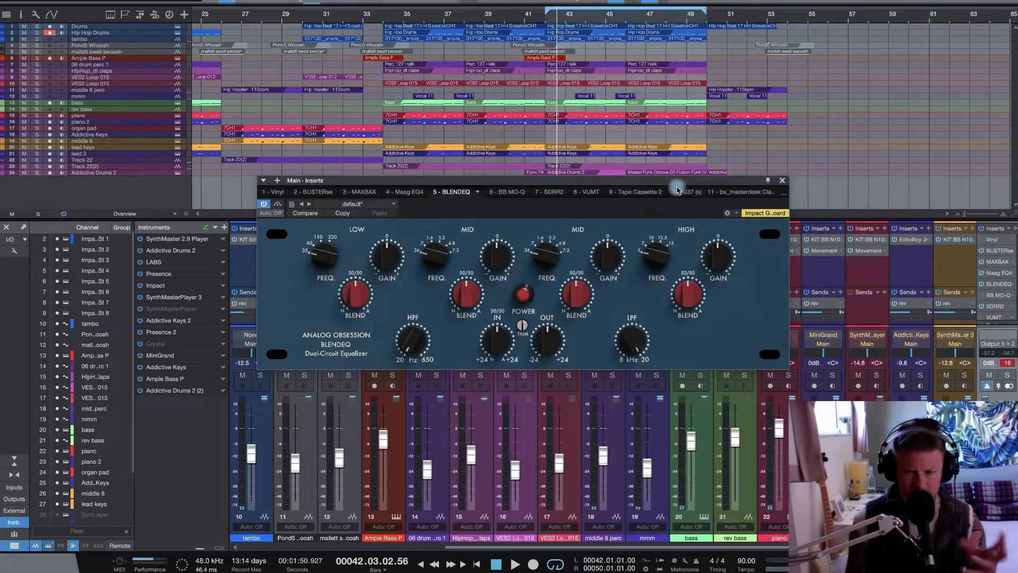
- Play the song from bar 42 and boost the High band's gain to 18 dB
click(558, 22)
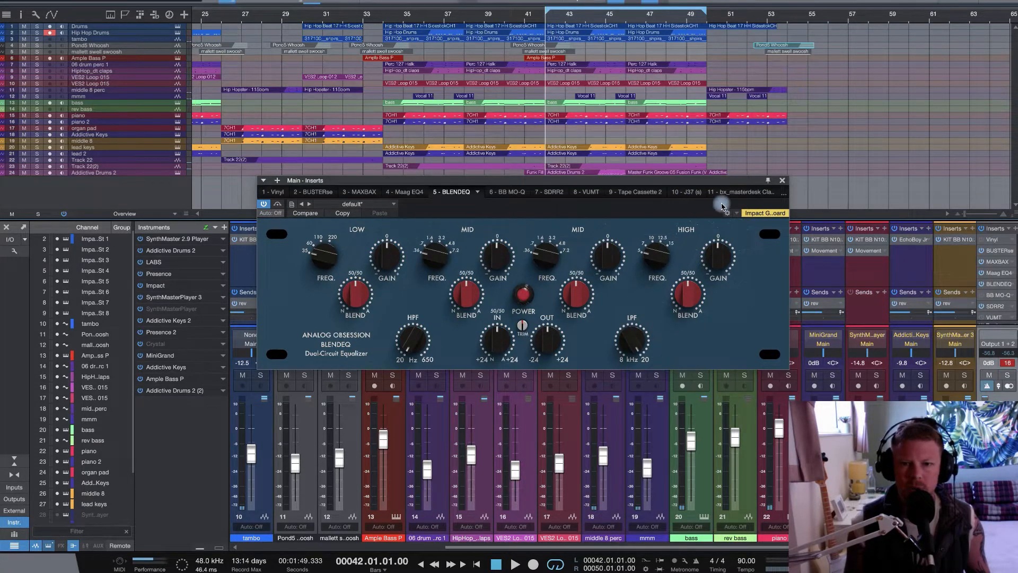
key(space)
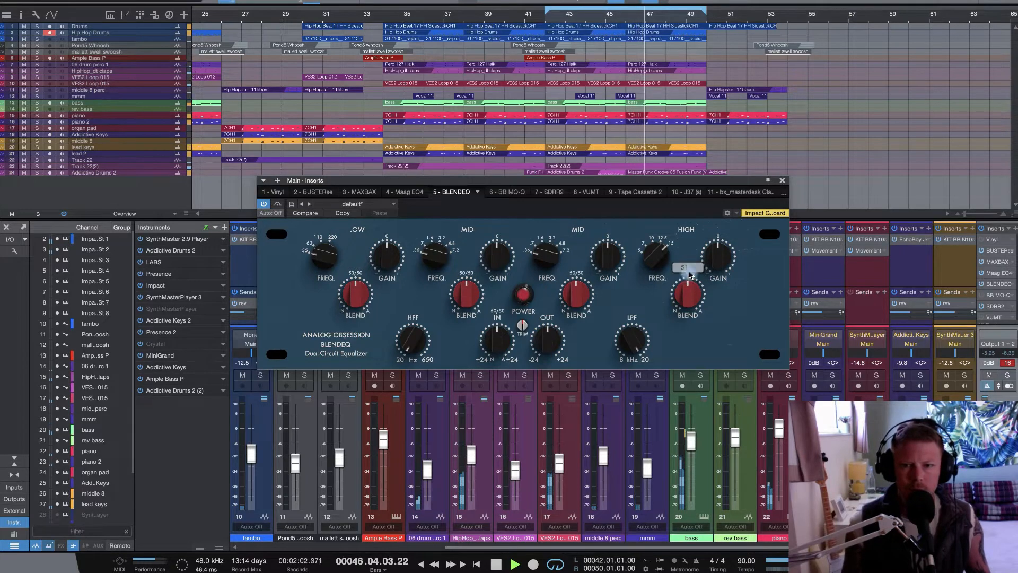
mouse_move(720, 264)
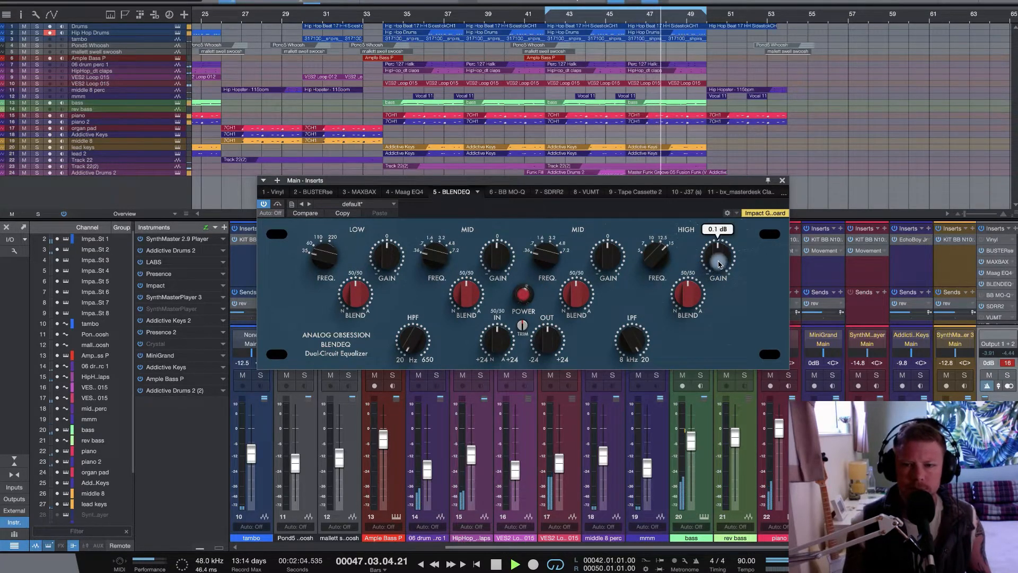
drag(720, 264, 714, 193)
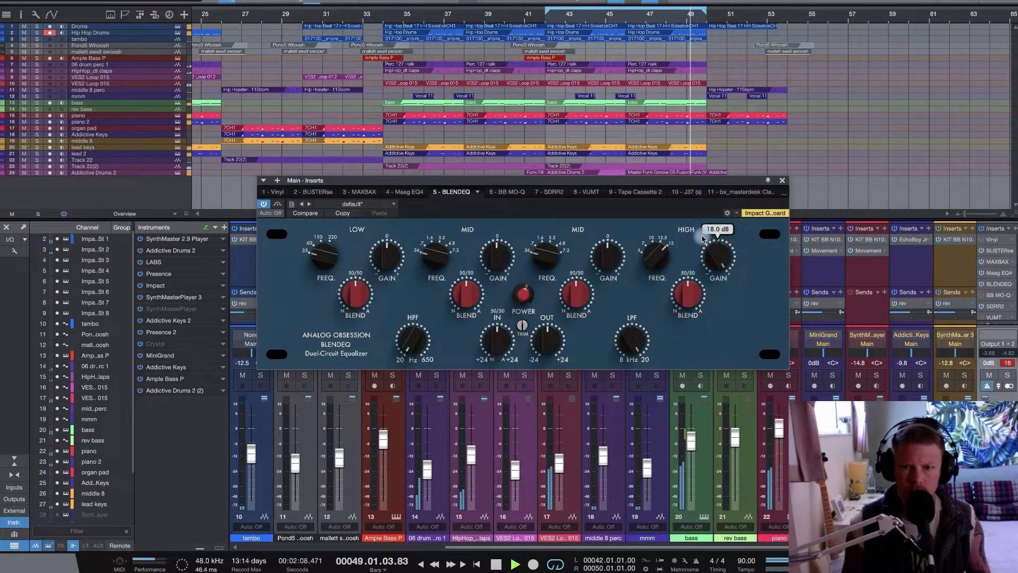
- Sweep the High band's Blend back and forth between 0 % and 99 % during playback to compare the two circuits
mouse_move(692, 309)
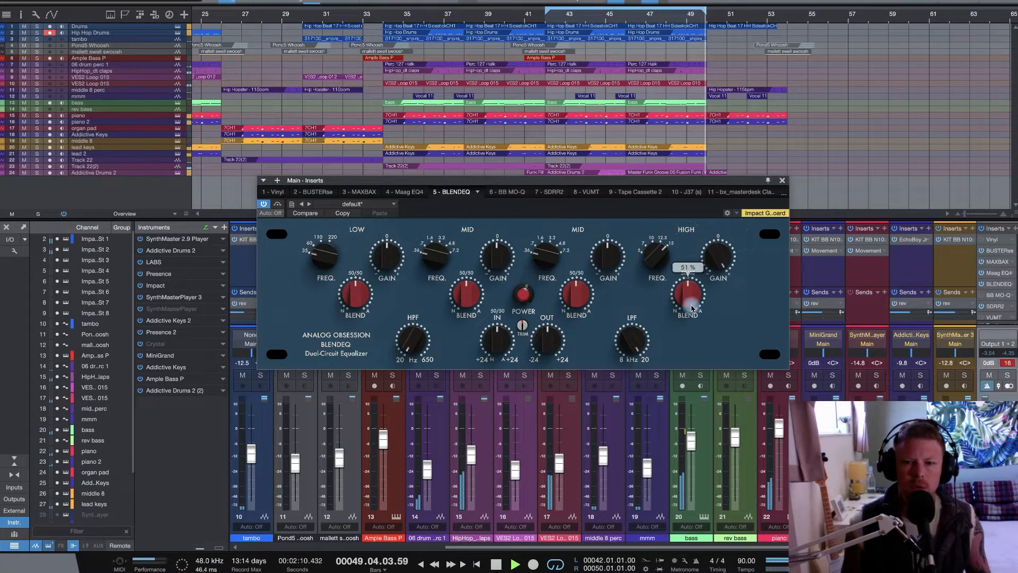
drag(692, 309, 685, 245)
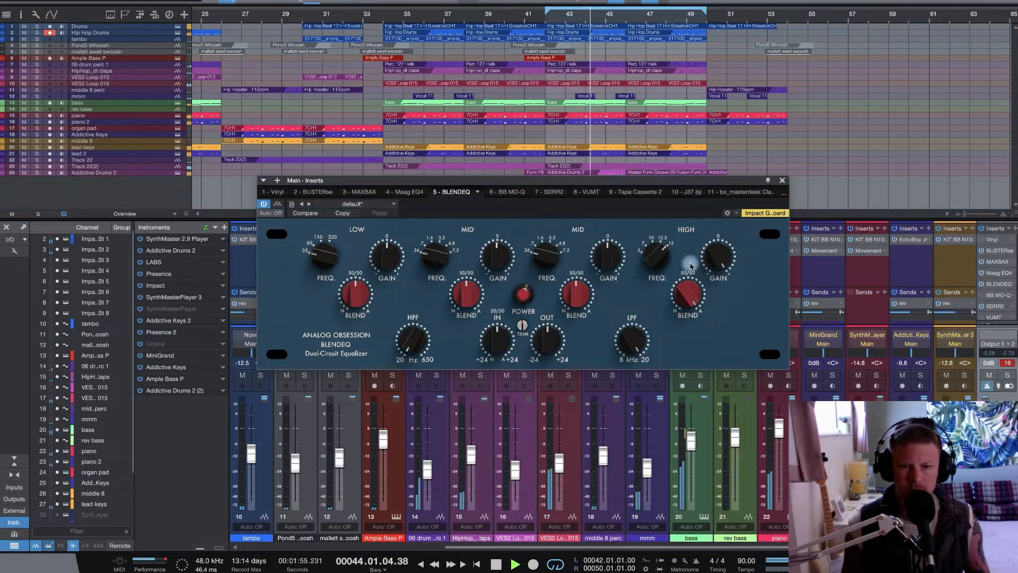
drag(689, 293, 686, 426)
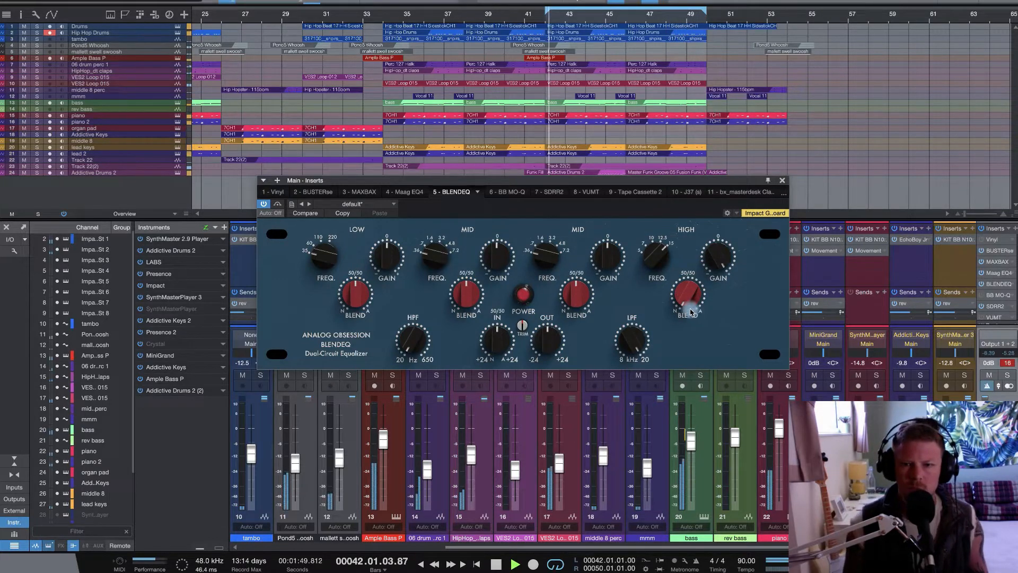
drag(685, 306, 675, 182)
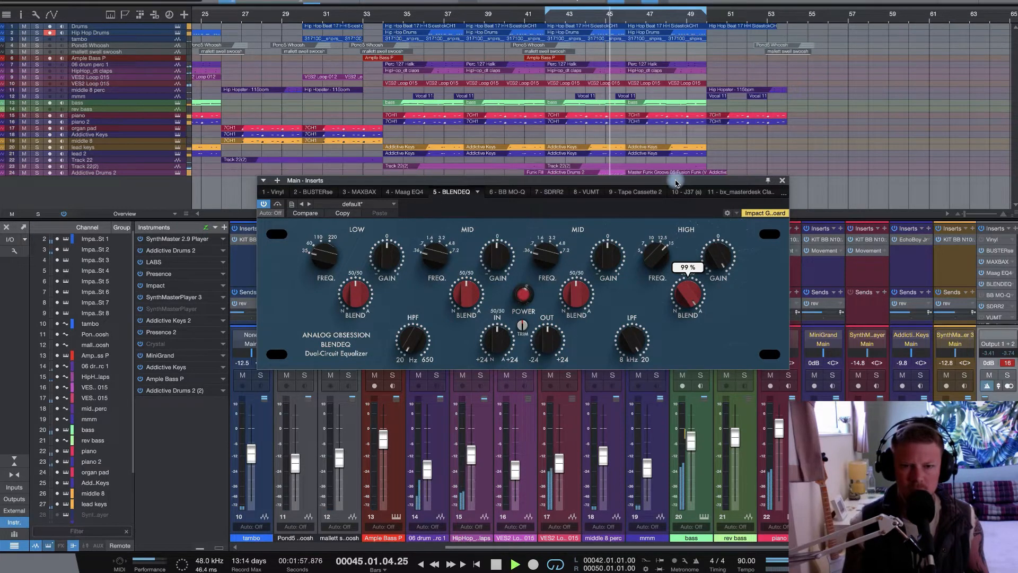
drag(675, 184, 667, 308)
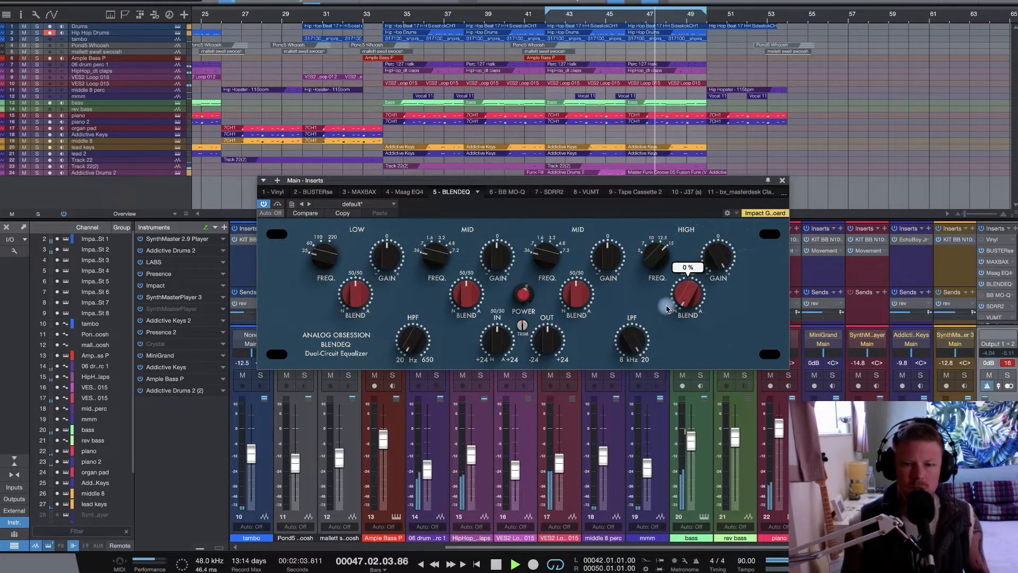
- Set the High band's Blend slightly past the midpoint and its gain to 4.6 dB
drag(684, 309, 711, 304)
mouse_move(713, 257)
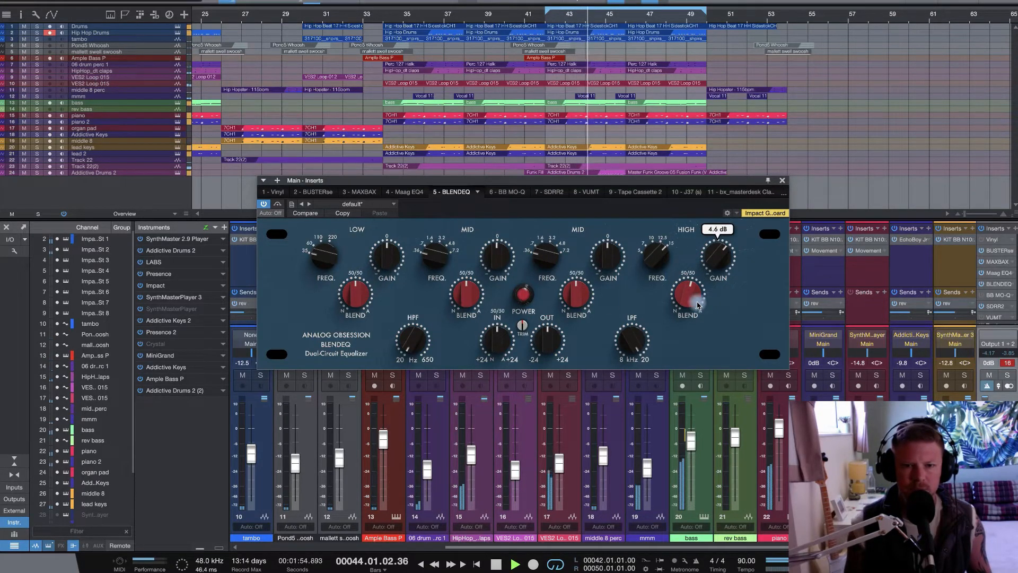
- Compare the mix with the equalizer powered off and on, and sweep the input Blend control before stopping playback
click(531, 301)
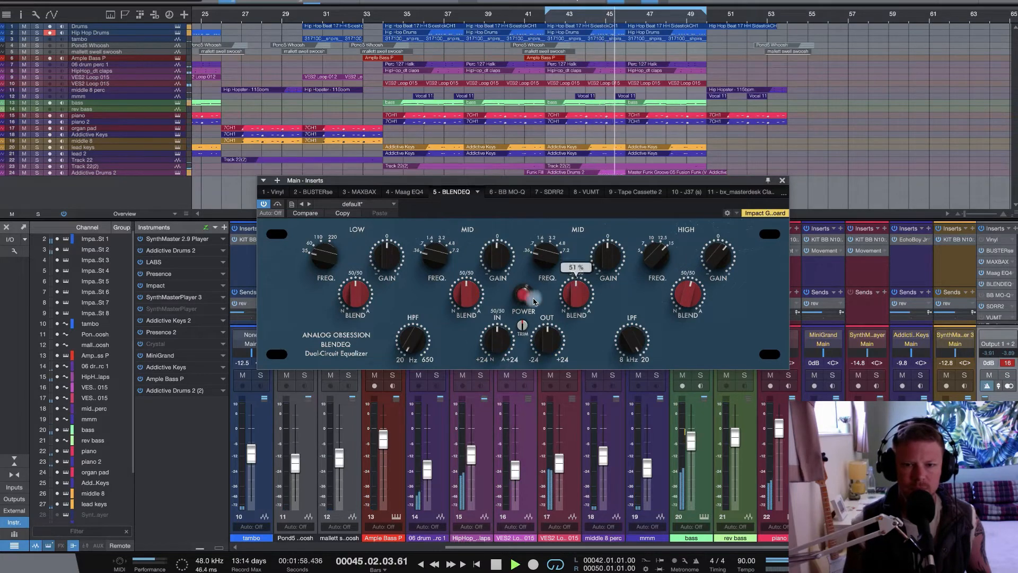
click(526, 299)
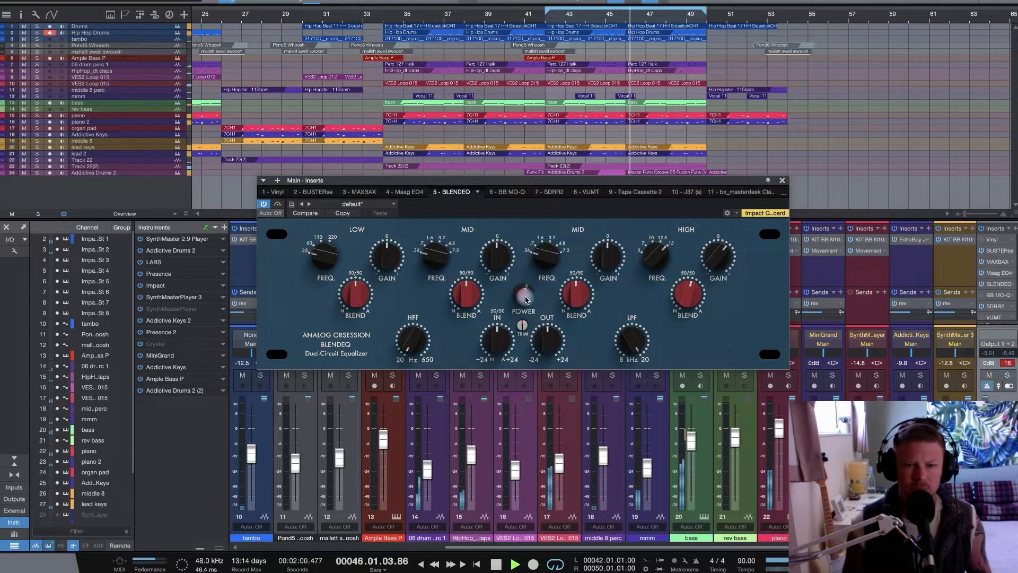
click(525, 298)
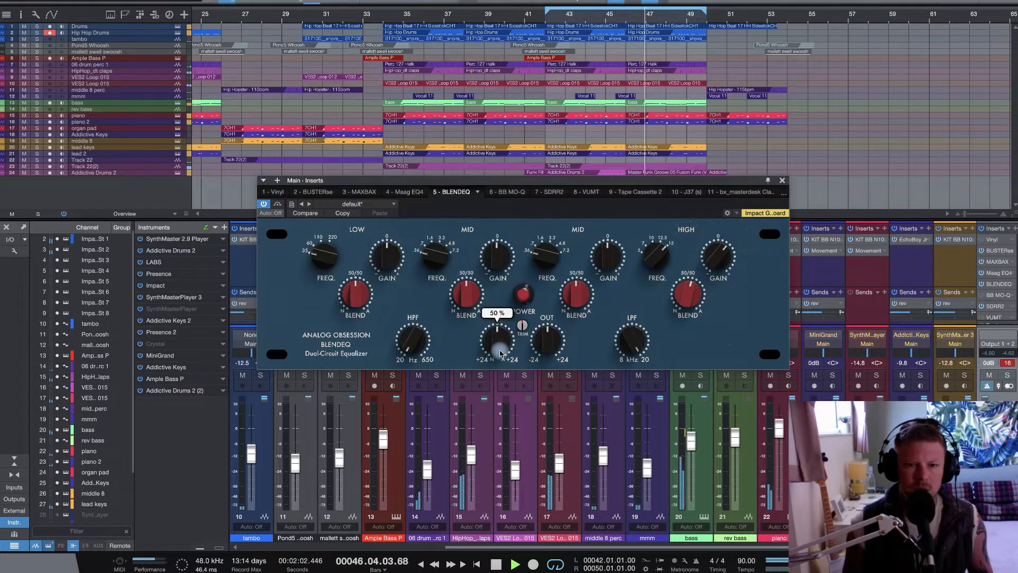
drag(500, 353, 485, 427)
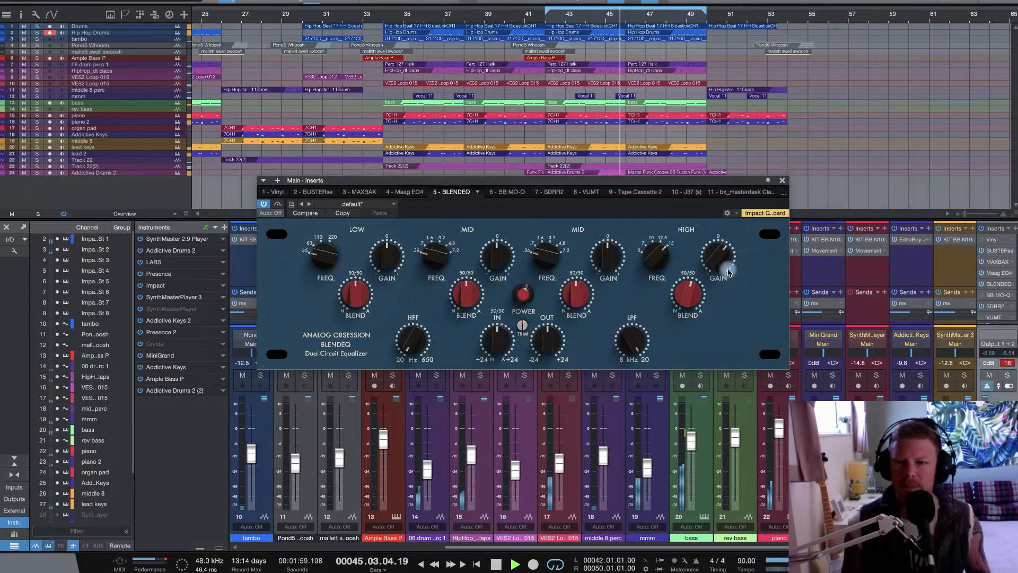
key(space)
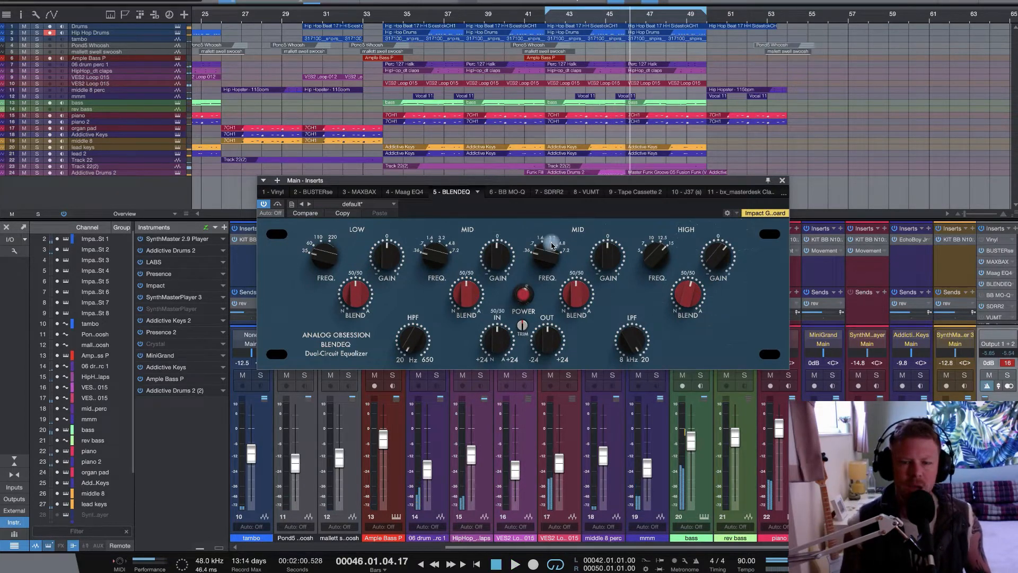
- Raise the second mid band's frequency and boost the first mid band's gain to about 11.6 dB during playback
mouse_move(551, 252)
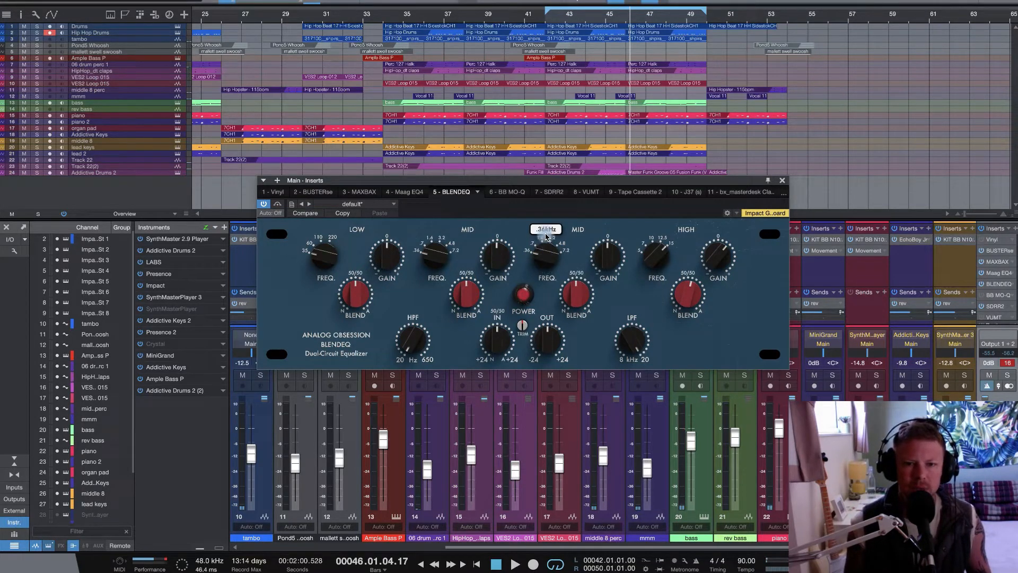
drag(547, 236, 545, 191)
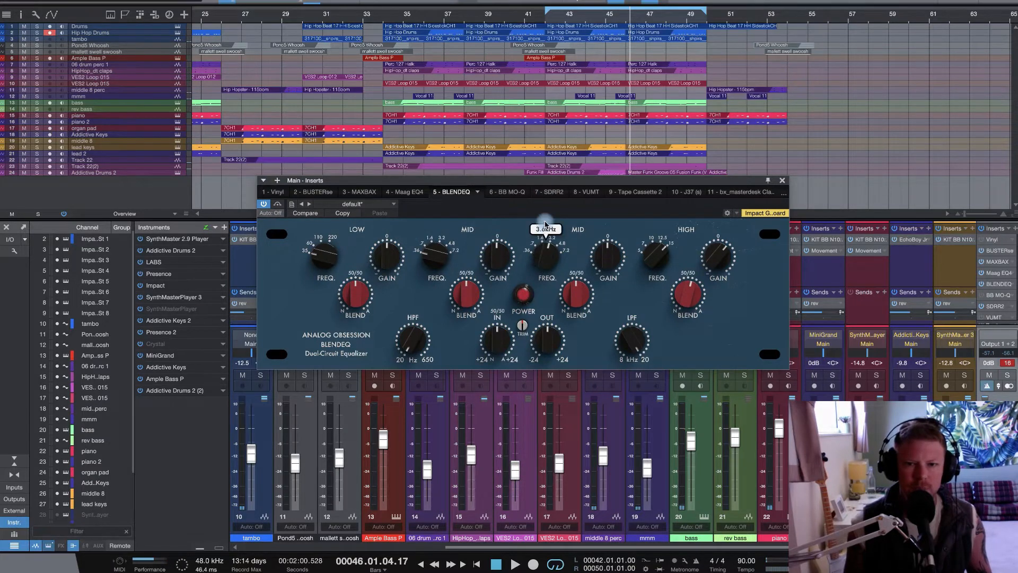
key(space)
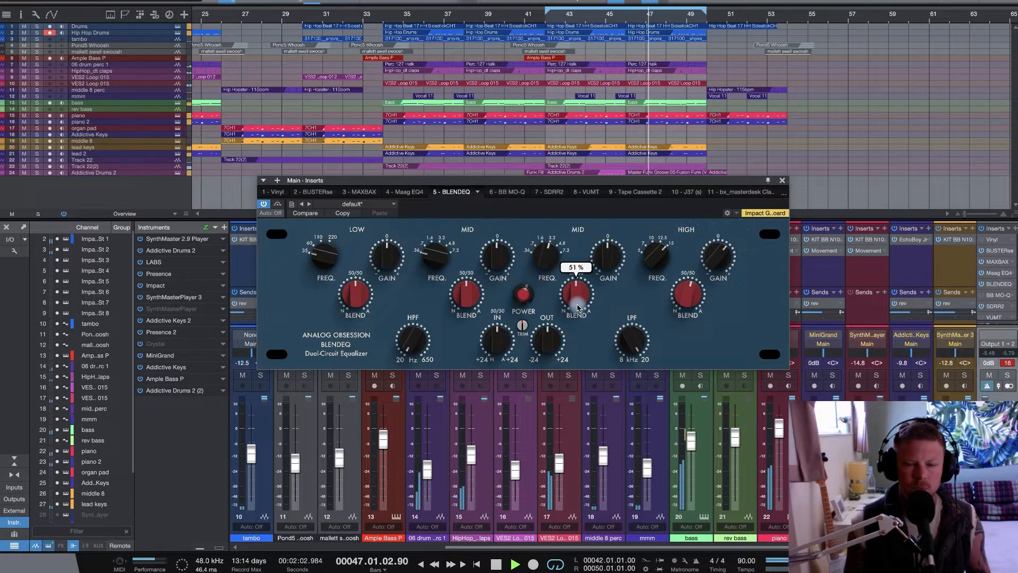
drag(498, 258, 496, 234)
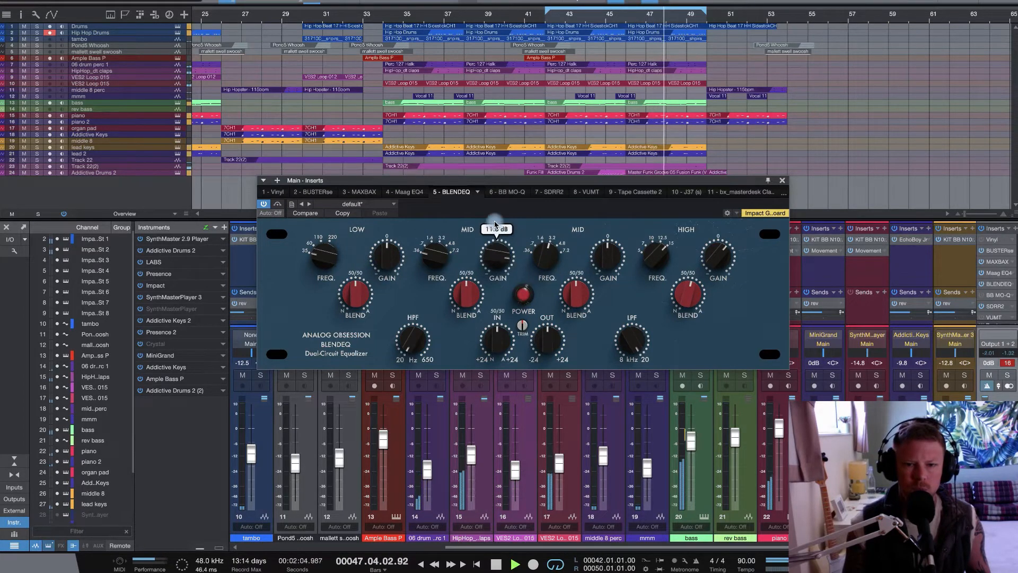
- Try the second mid band's Blend at about 95 % with different frequencies, and stop playback
mouse_move(577, 302)
drag(576, 302, 569, 248)
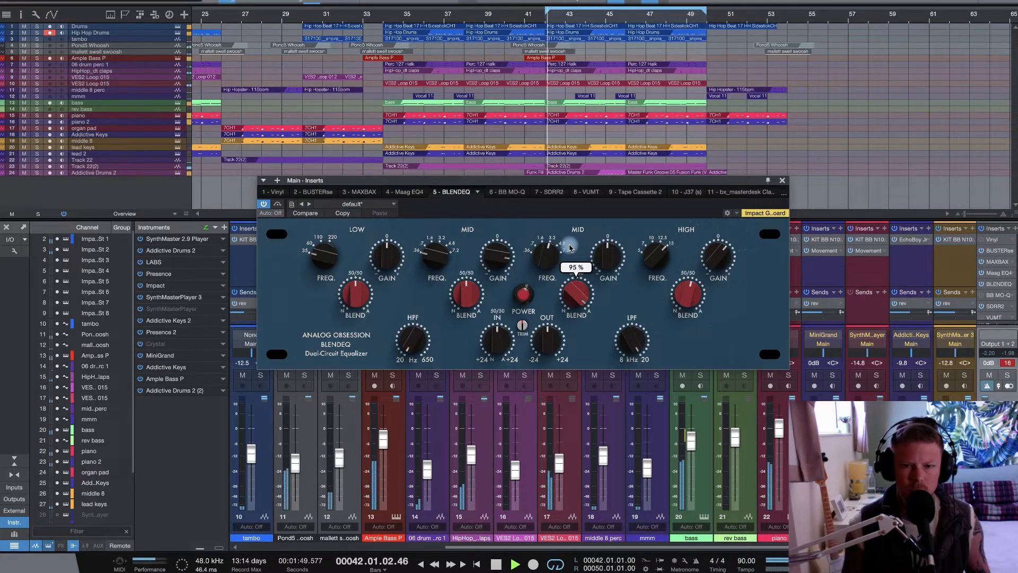
drag(570, 248, 540, 290)
drag(567, 294, 566, 295)
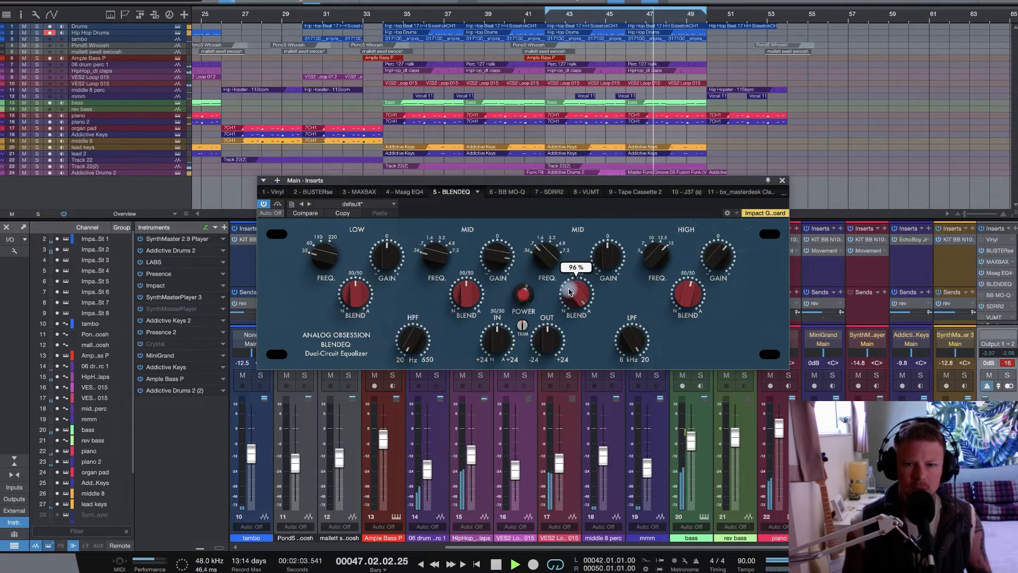
drag(541, 261, 555, 293)
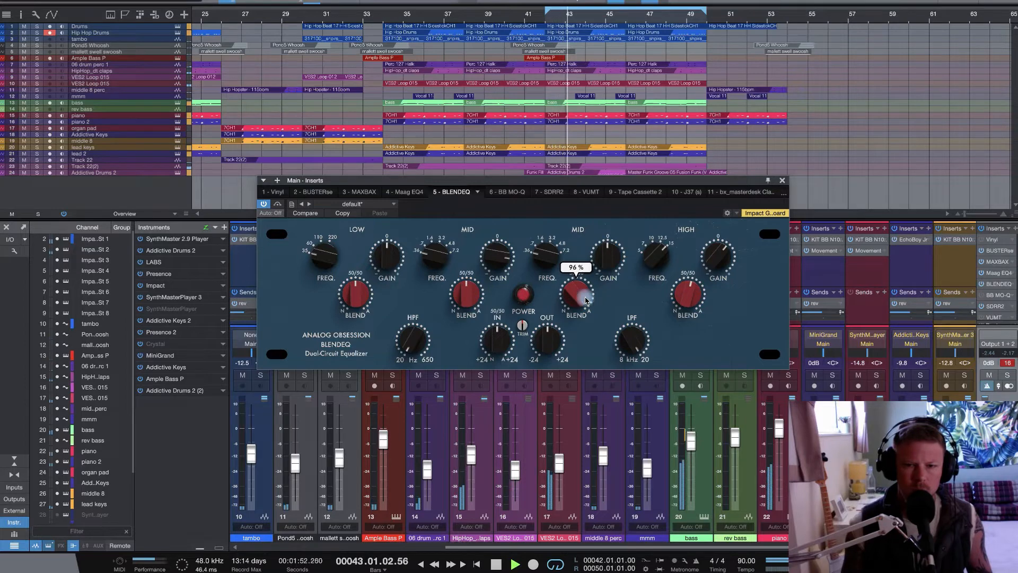
key(space)
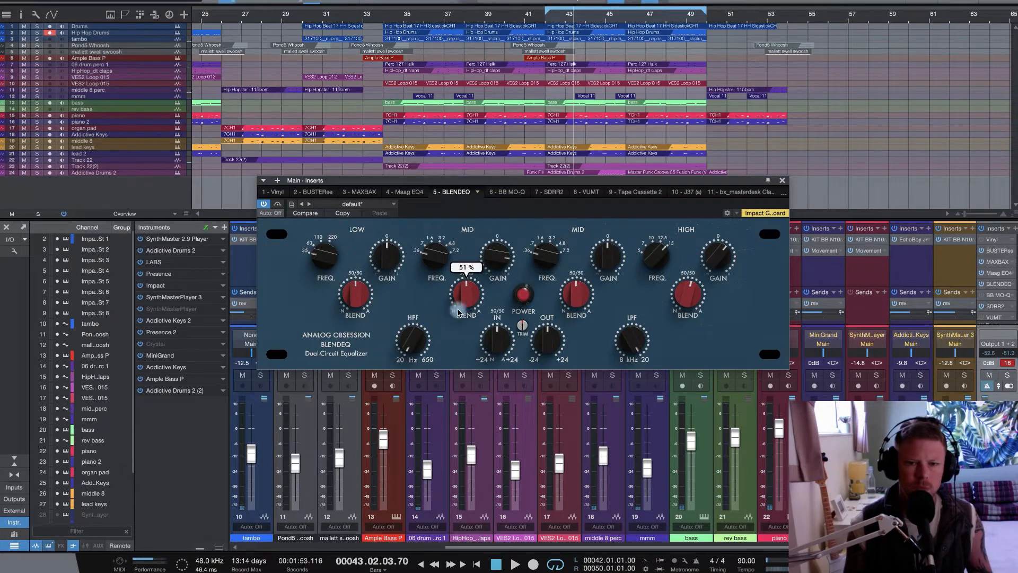
- Resume playback and raise the first mid band's Blend to 100 % with more gain
key(space)
drag(466, 300, 496, 236)
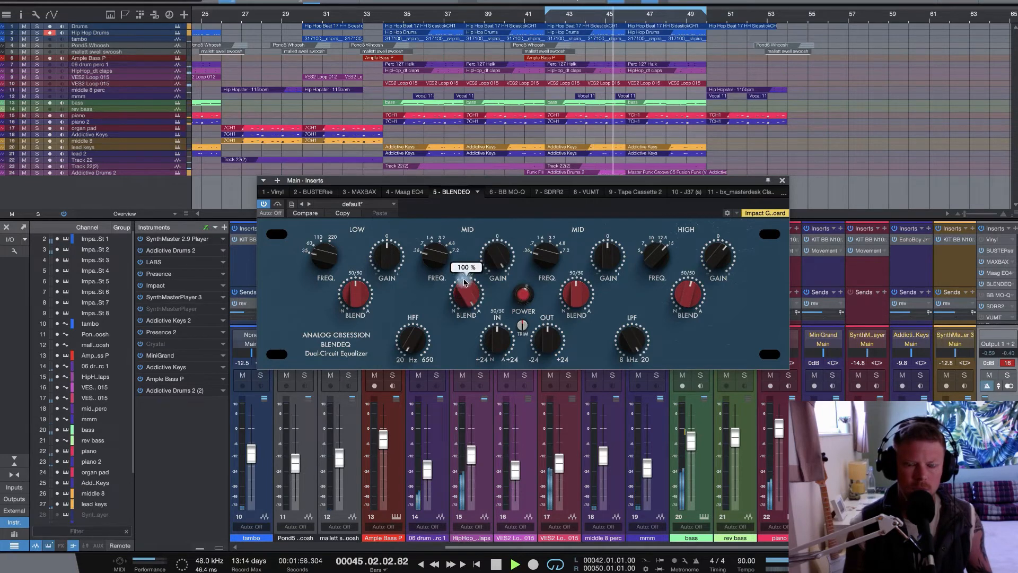
- Set the first mid band's Blend to about 57 % with reduced gain, and compare the mix with the equalizer powered off and on
mouse_move(463, 292)
mouse_down()
mouse_move(460, 417)
mouse_move(450, 342)
mouse_move(477, 303)
mouse_up()
drag(495, 257, 488, 305)
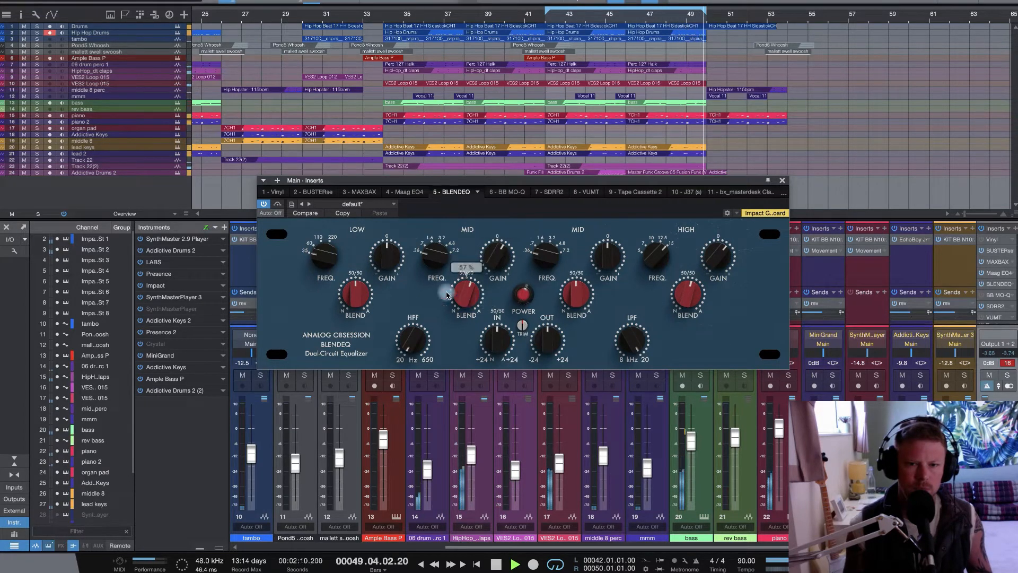
click(522, 293)
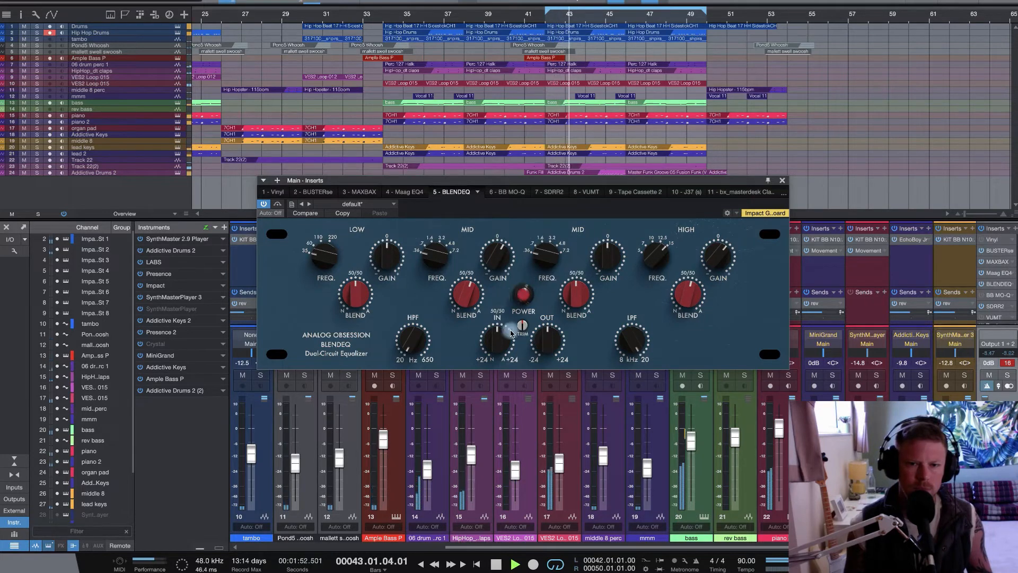
click(522, 295)
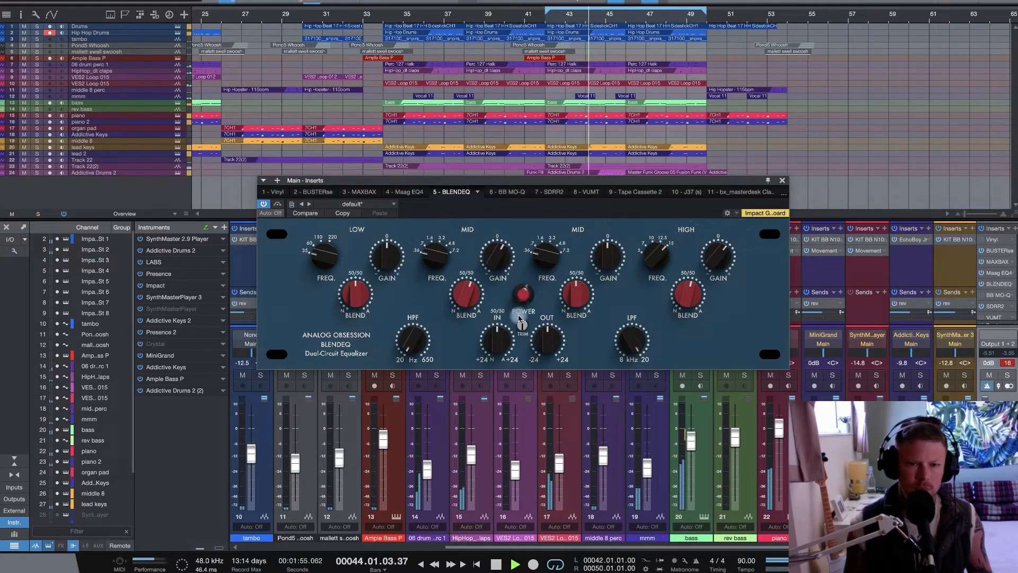
- Try the low band's gain at about 11.9 dB while sweeping its Blend between both extremes during playback
mouse_move(331, 269)
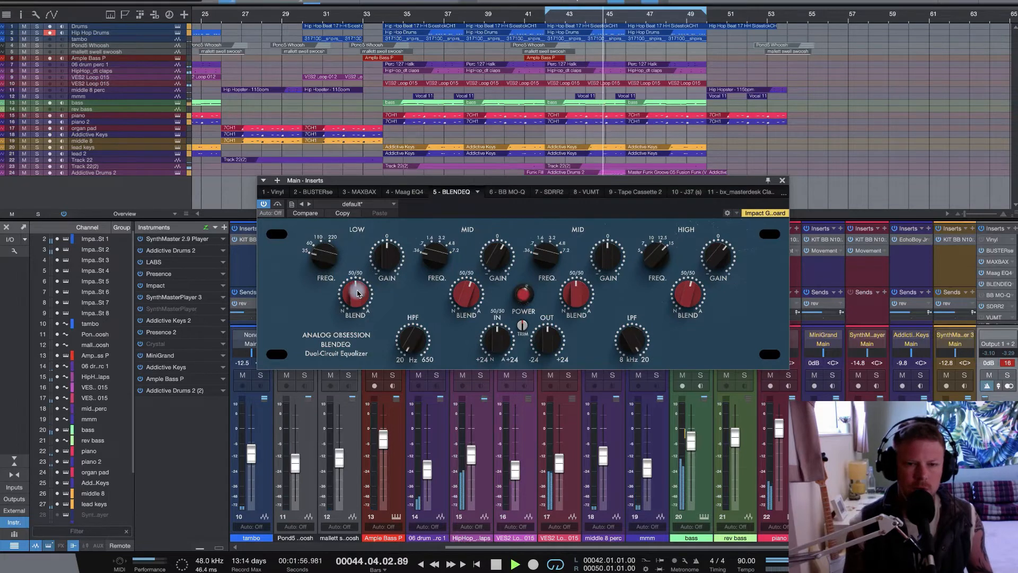
mouse_move(355, 299)
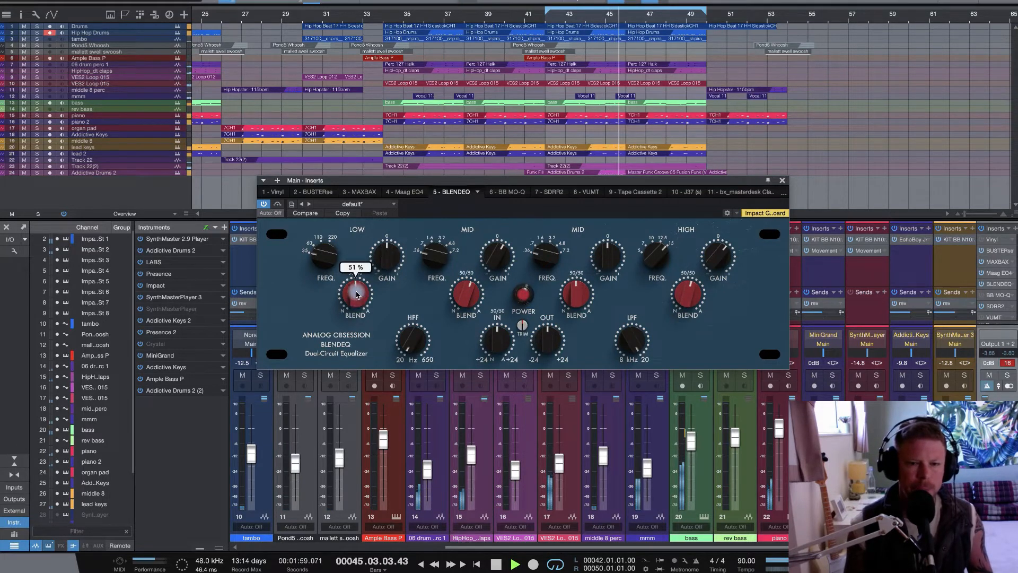
mouse_move(388, 236)
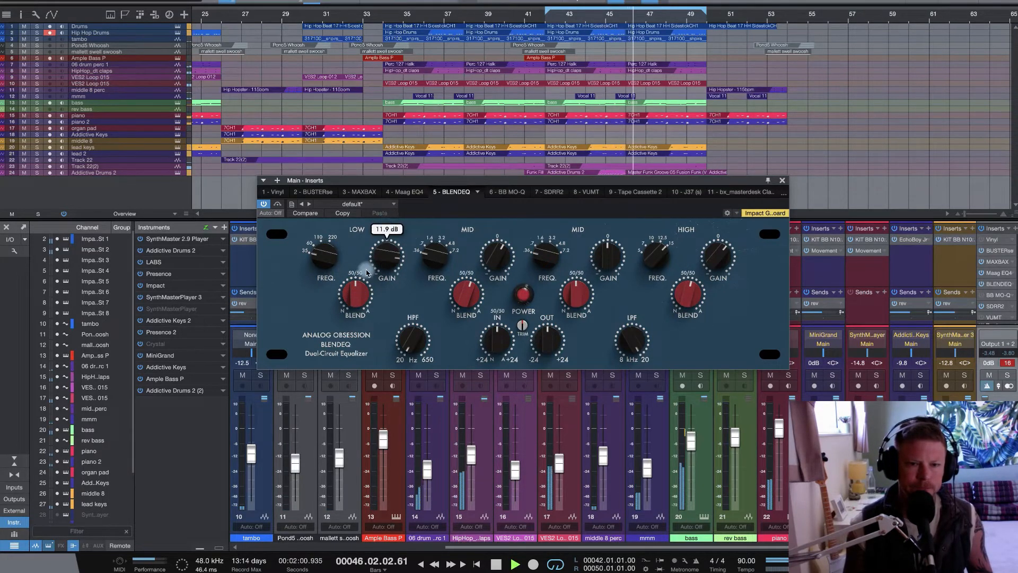
drag(353, 297, 345, 373)
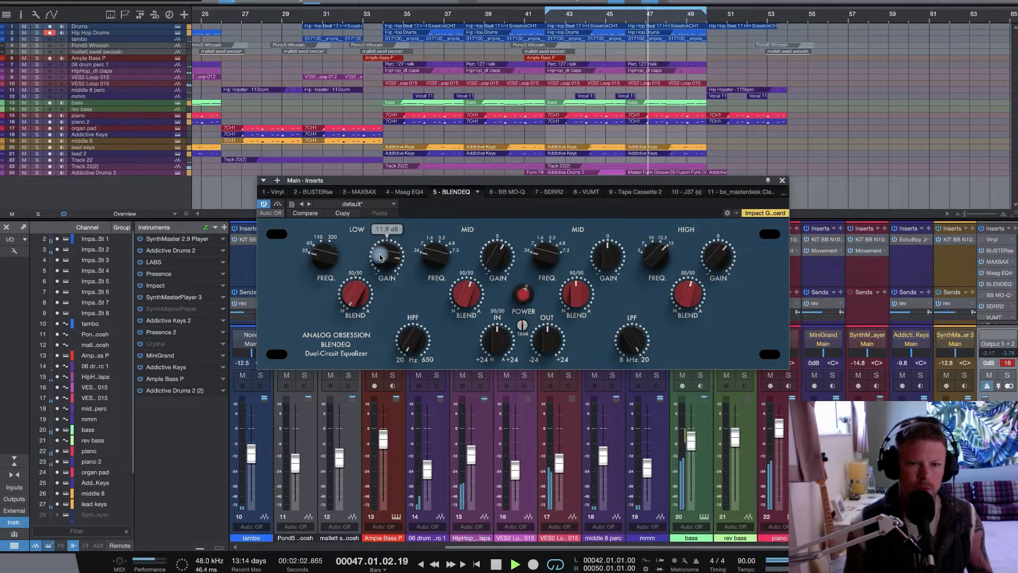
drag(380, 254, 380, 244)
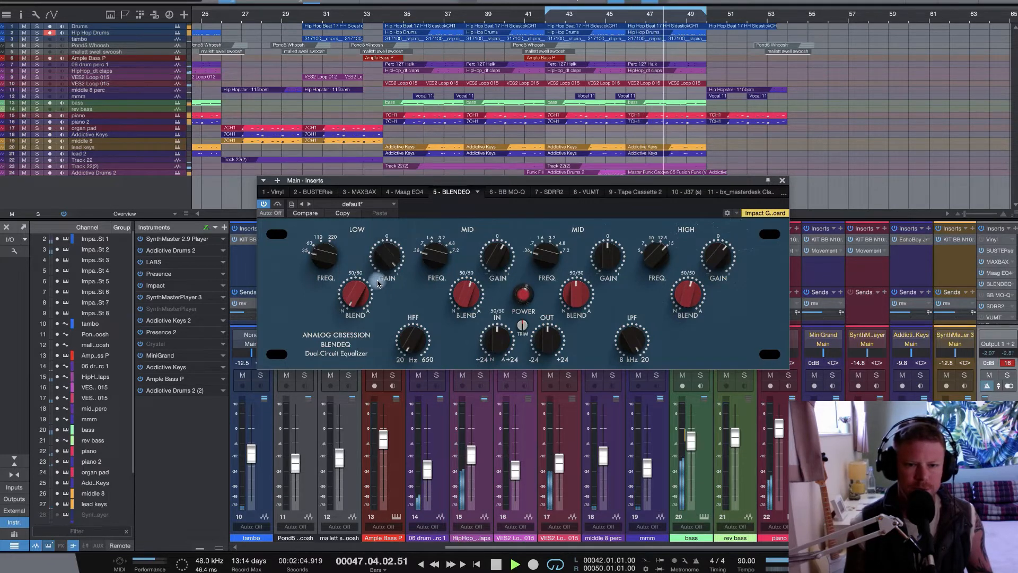
drag(354, 295, 351, 260)
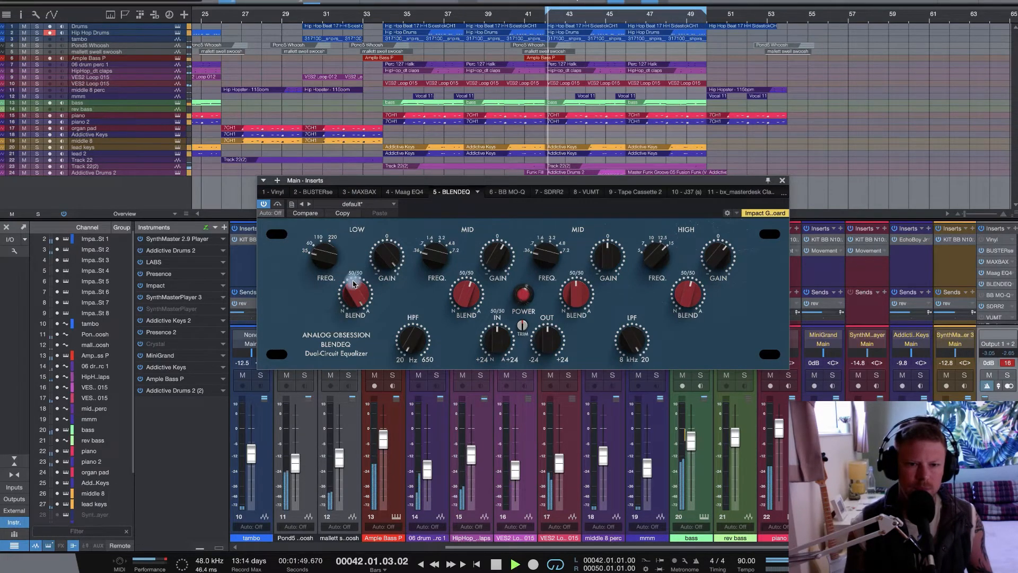
- Set the low band's Blend to about 65 % and its gain to about 5.4 dB
mouse_move(354, 285)
drag(354, 287, 343, 336)
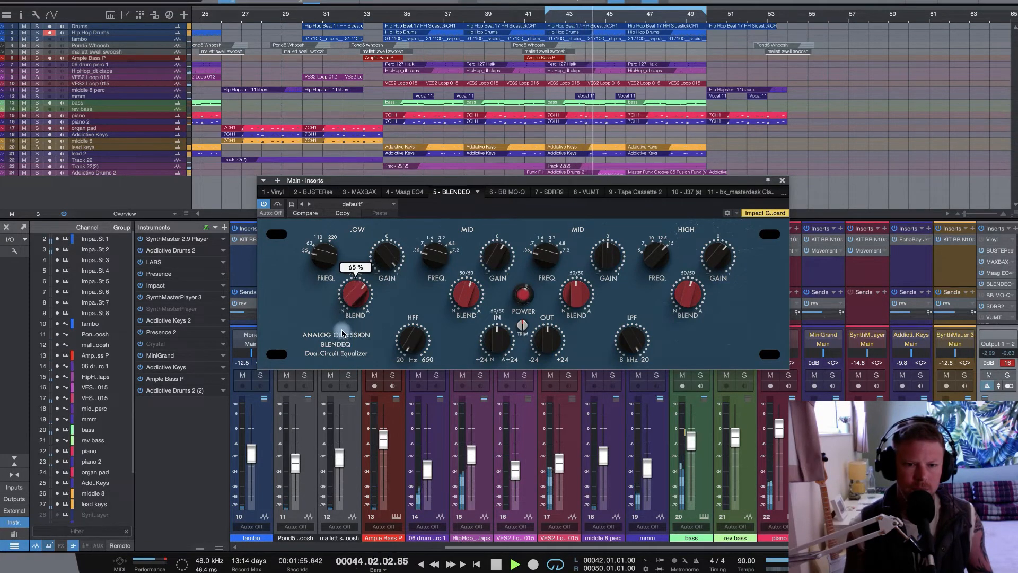
drag(379, 257, 376, 298)
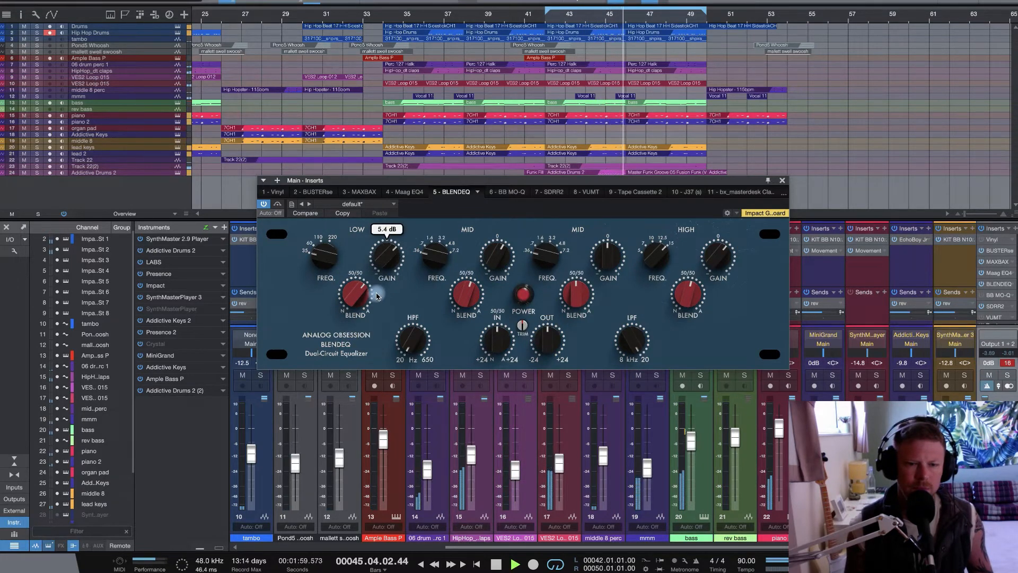
- Compare the looping mix with the equalizer's power repeatedly switched off and on, and stop playback
click(525, 296)
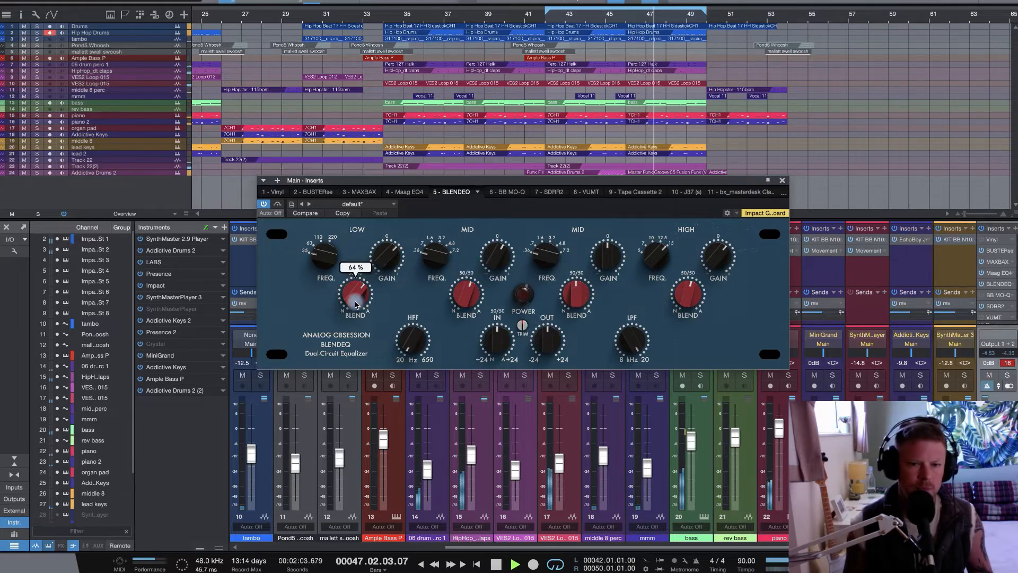
click(524, 295)
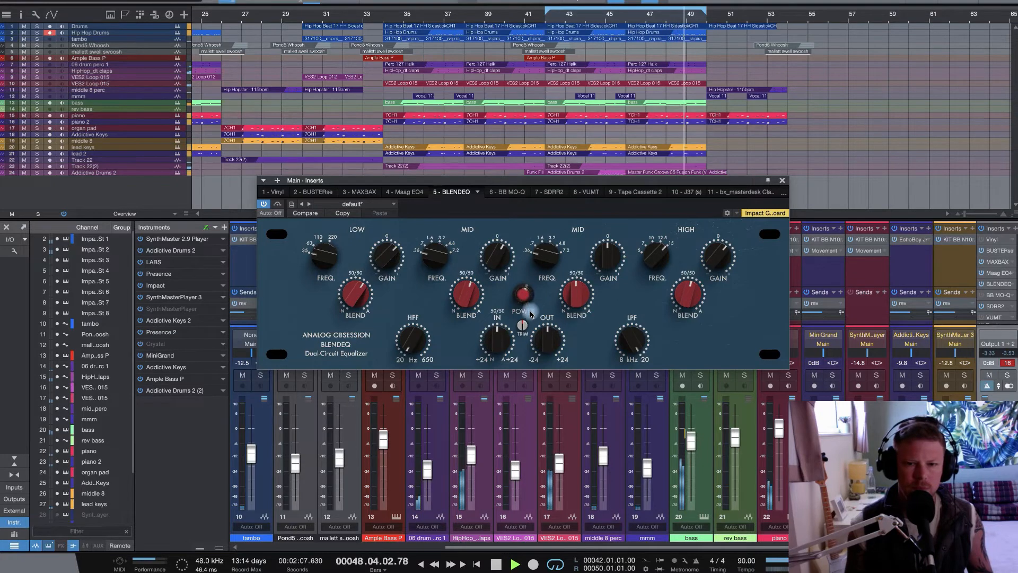
click(525, 296)
click(524, 296)
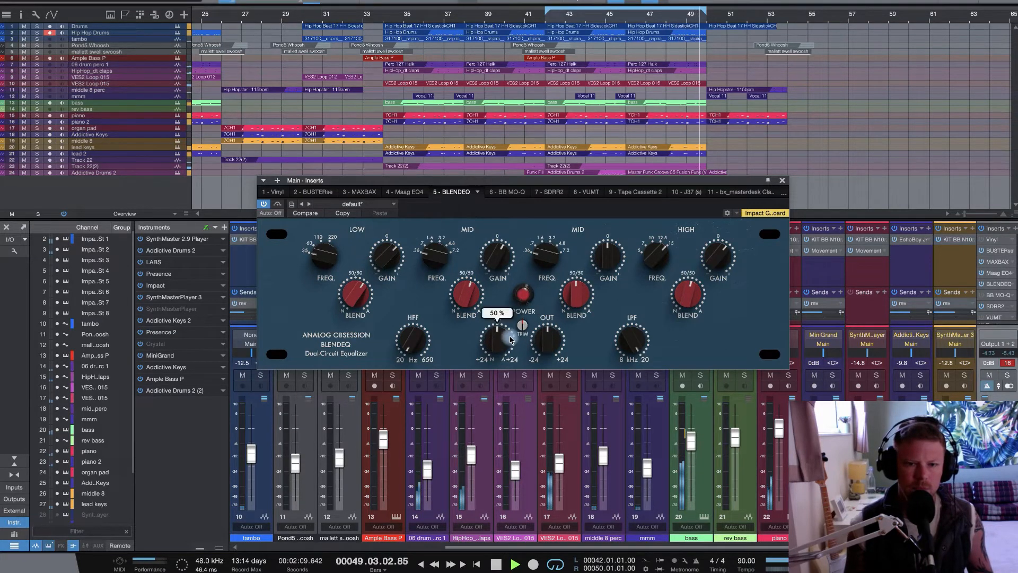
click(525, 296)
key(space)
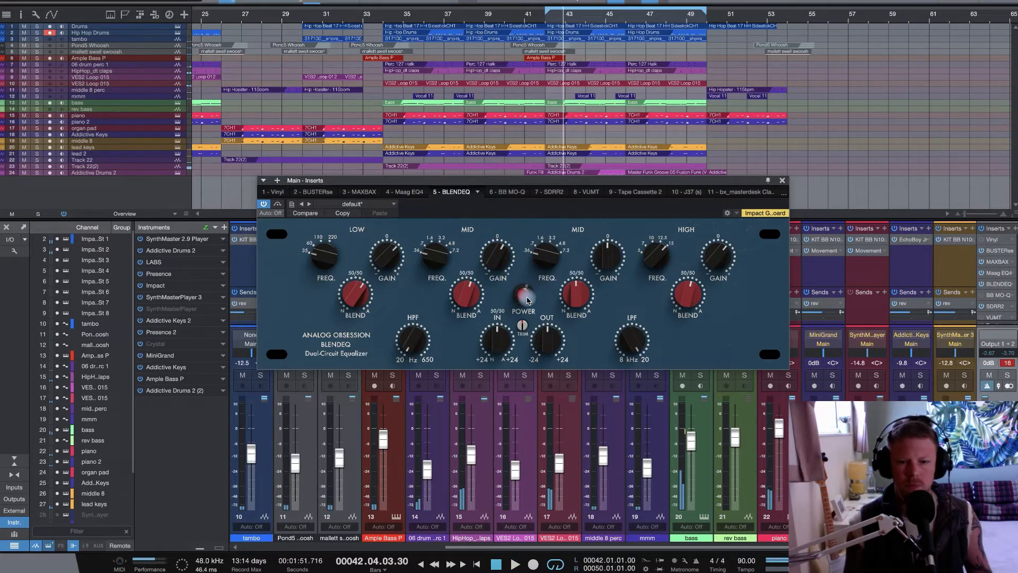